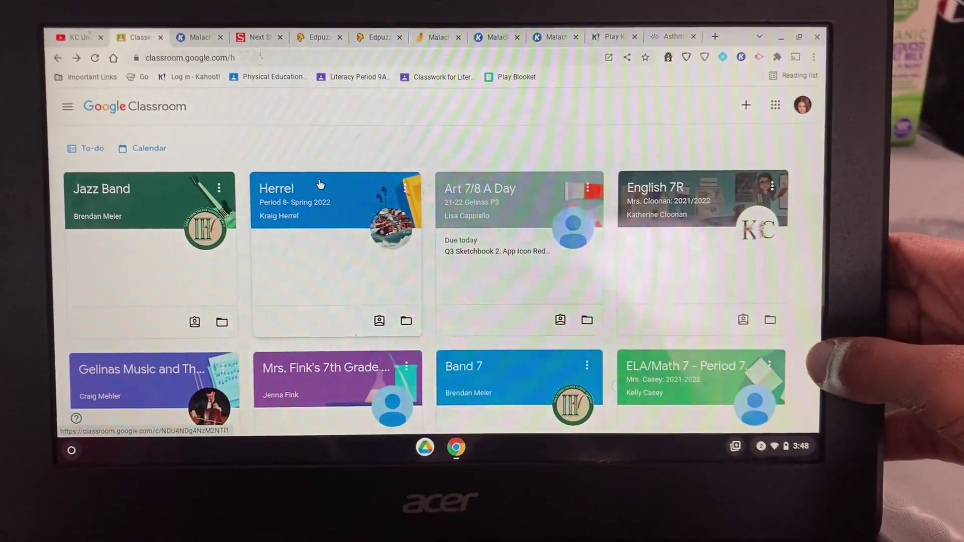
scroll(319, 185, down, 1)
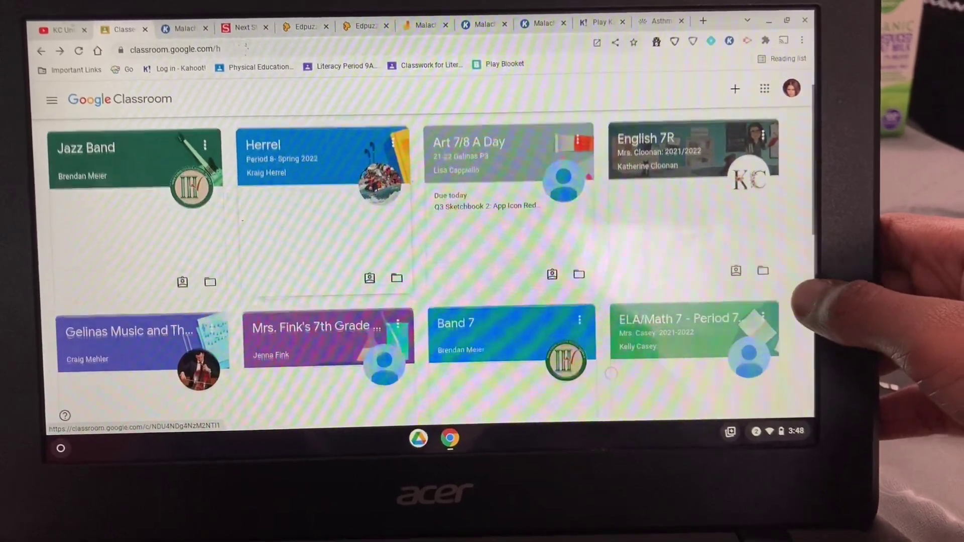
scroll(613, 373, down, 2)
scroll(612, 373, down, 3)
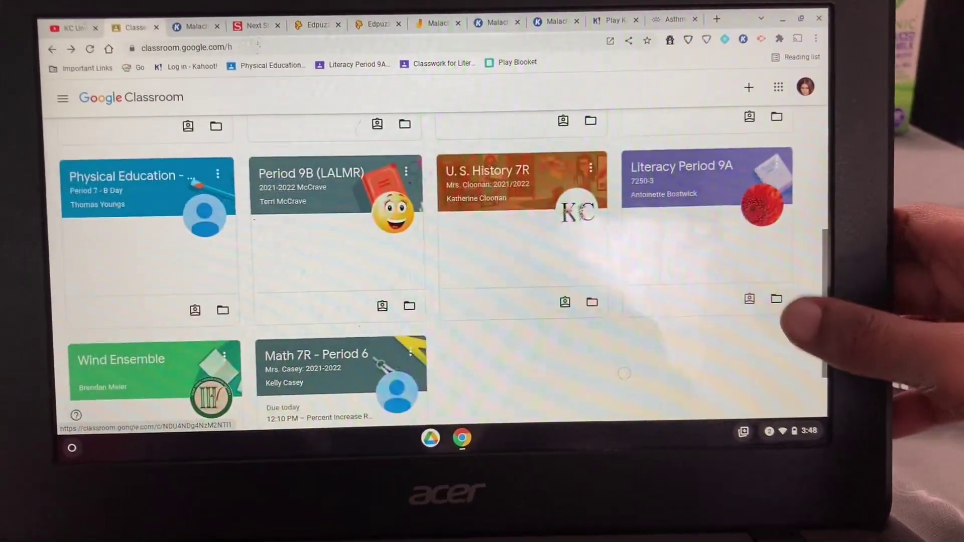
scroll(624, 373, up, 3)
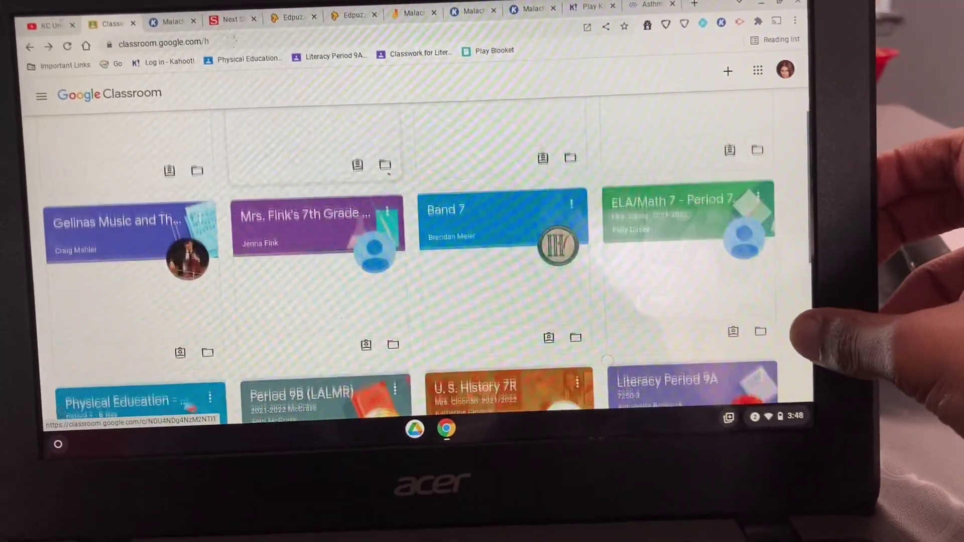
scroll(608, 360, down, 3)
scroll(607, 361, down, 3)
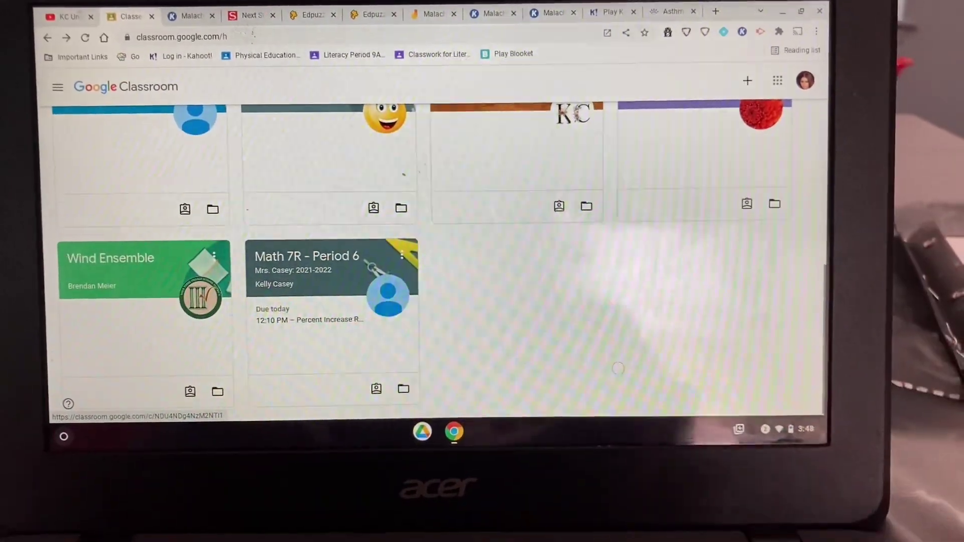
Select the Math 7R - Period 6 class card on the Classroom home page
click(304, 265)
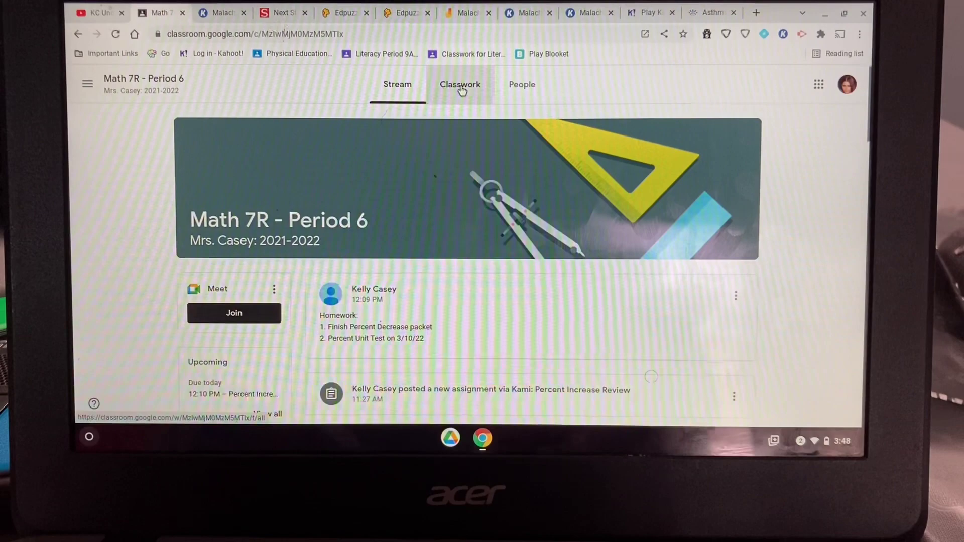
Open the Percent Increase Review PDF attachment from Unit #4 in Classwork
click(462, 91)
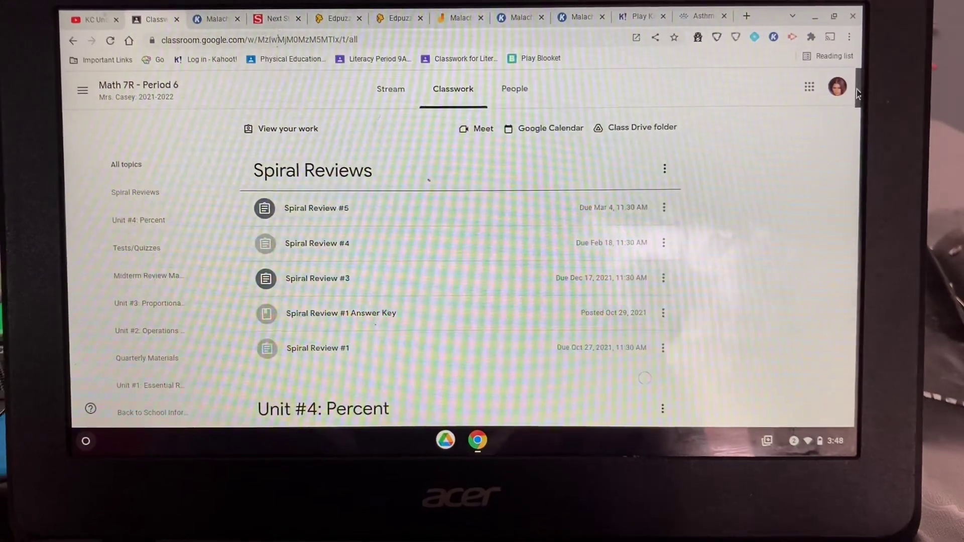
scroll(855, 94, down, 1)
drag(865, 109, 878, 121)
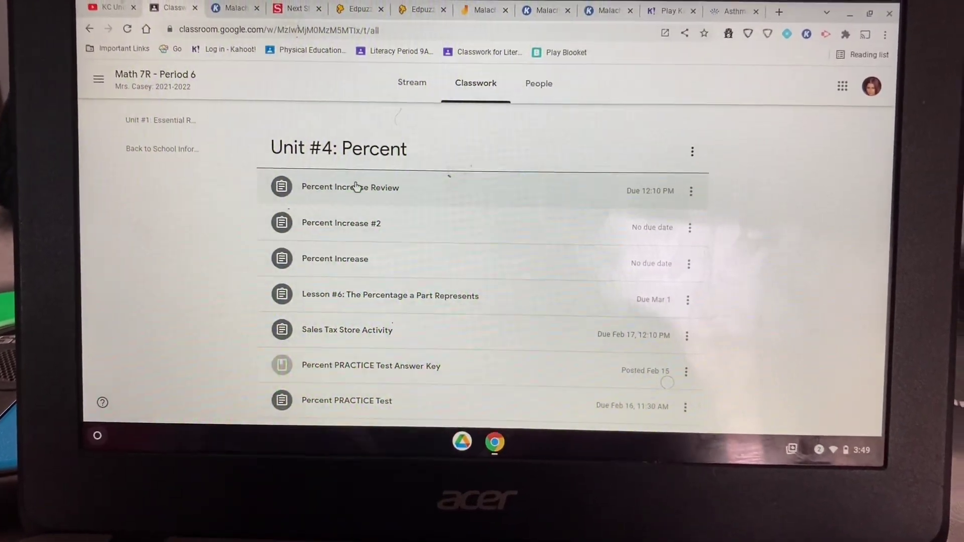
click(364, 182)
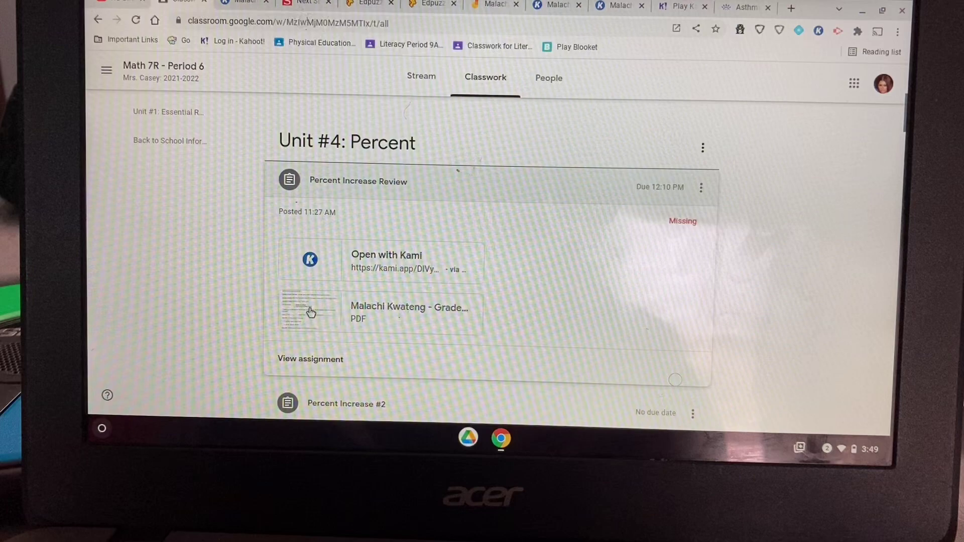
click(312, 313)
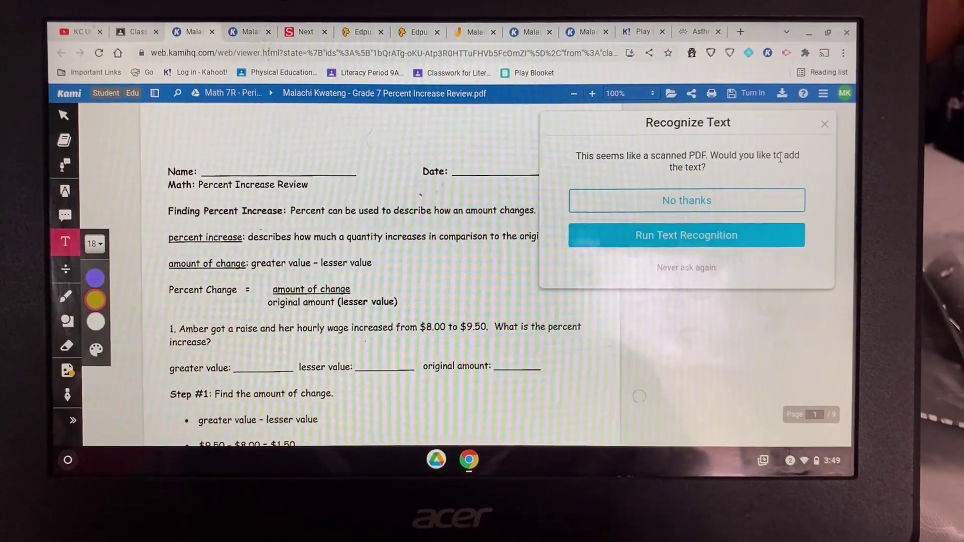
Close the Recognize Text popup on the Percent Increase Review worksheet
click(815, 118)
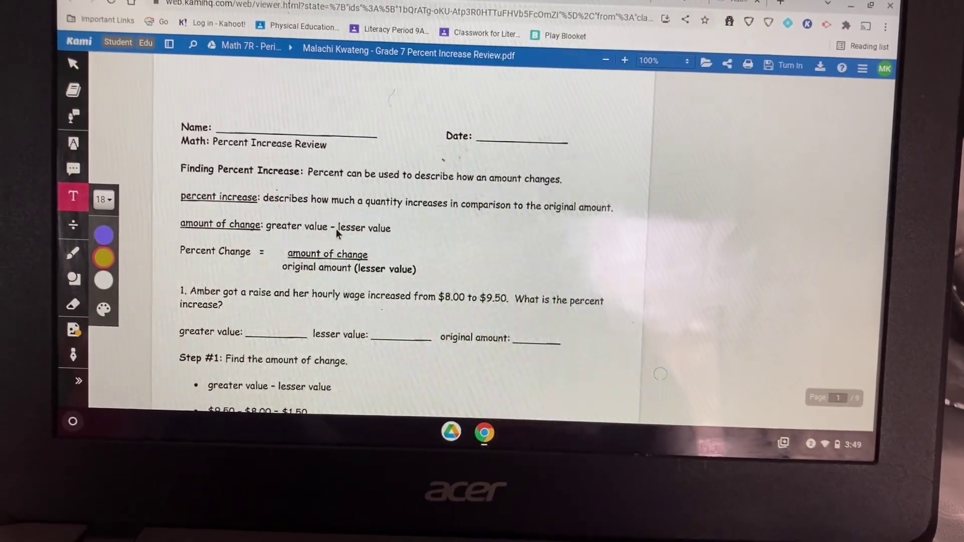
scroll(332, 230, down, 1)
scroll(445, 154, down, 1)
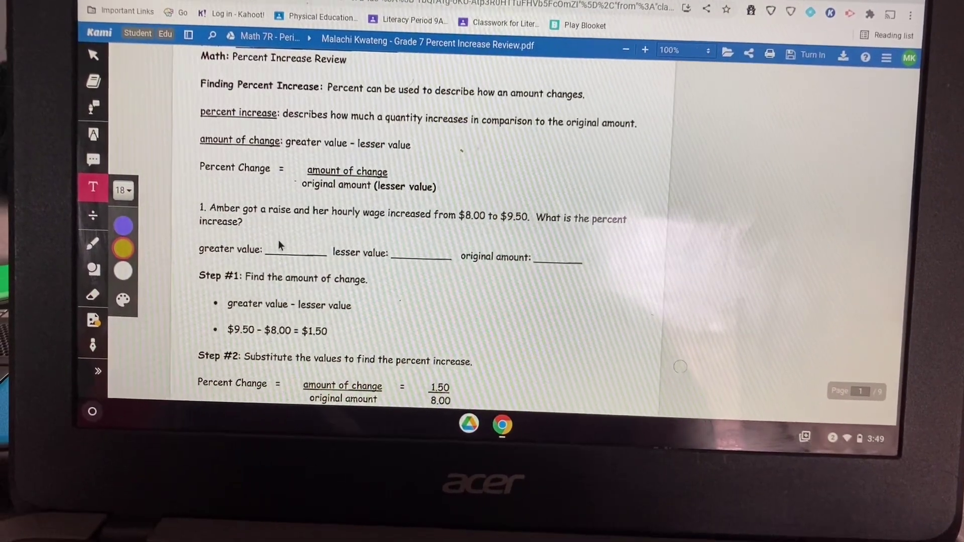
Enter $9.50 as problem 1's greater value and $8.00 as its lesser value
click(282, 242)
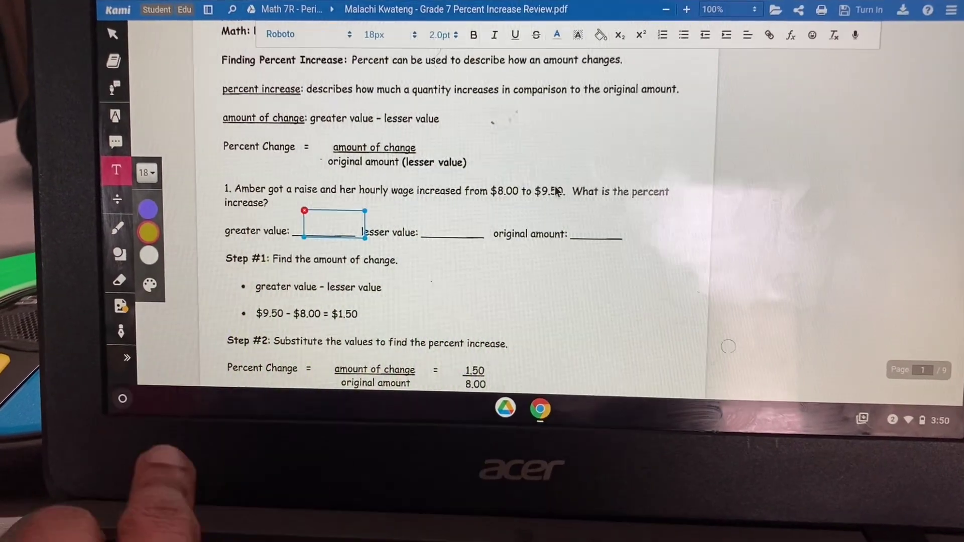
text($)
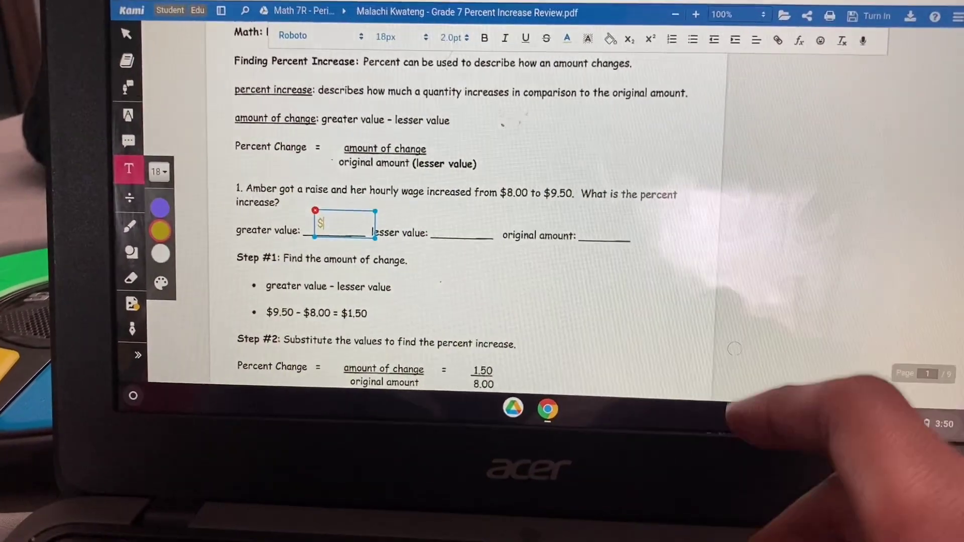
text(9)
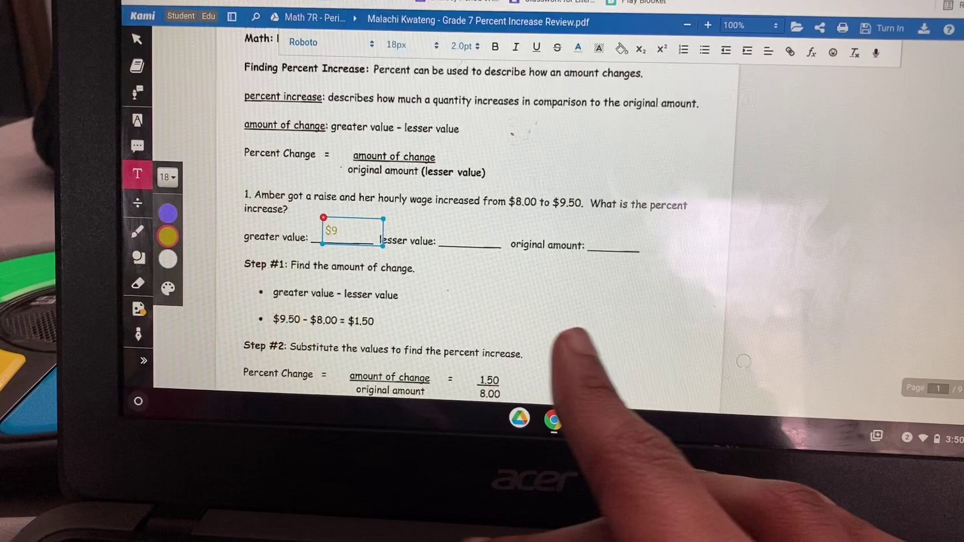
text(50)
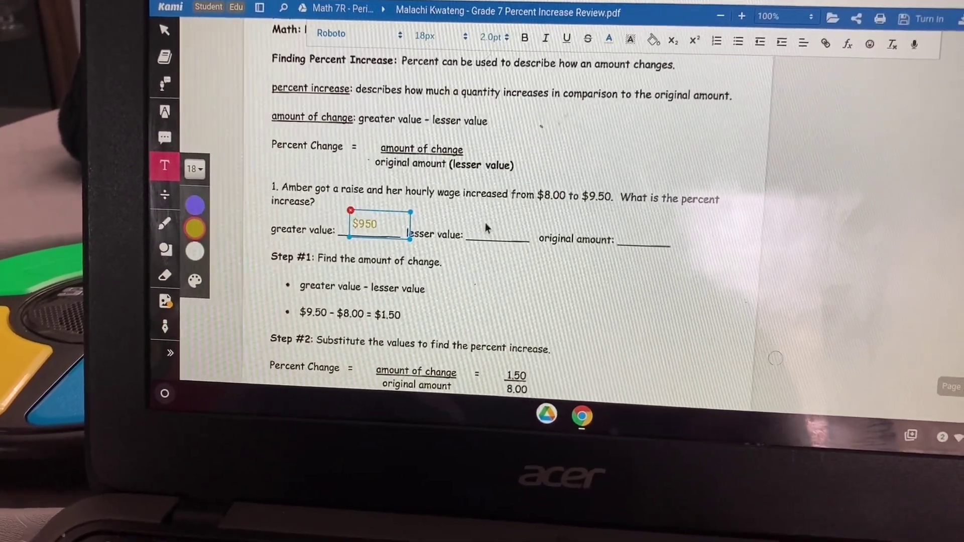
click(484, 224)
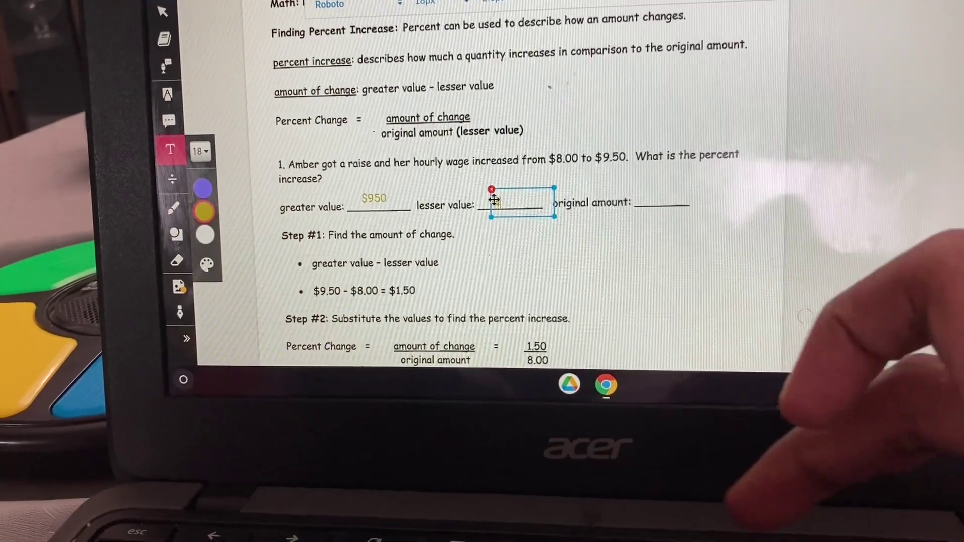
text(48.00)
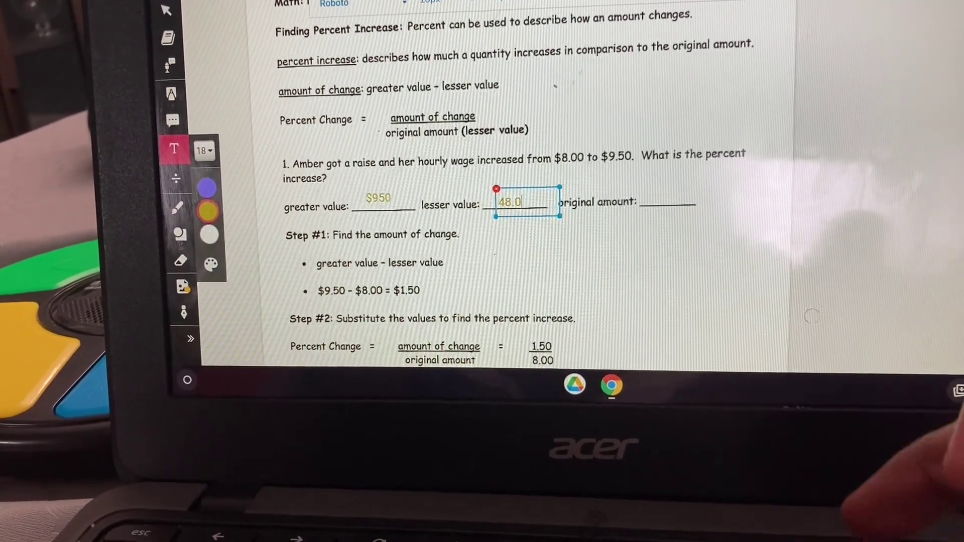
key(BackSpace)
key(BackSpace)
key(BackSpace)
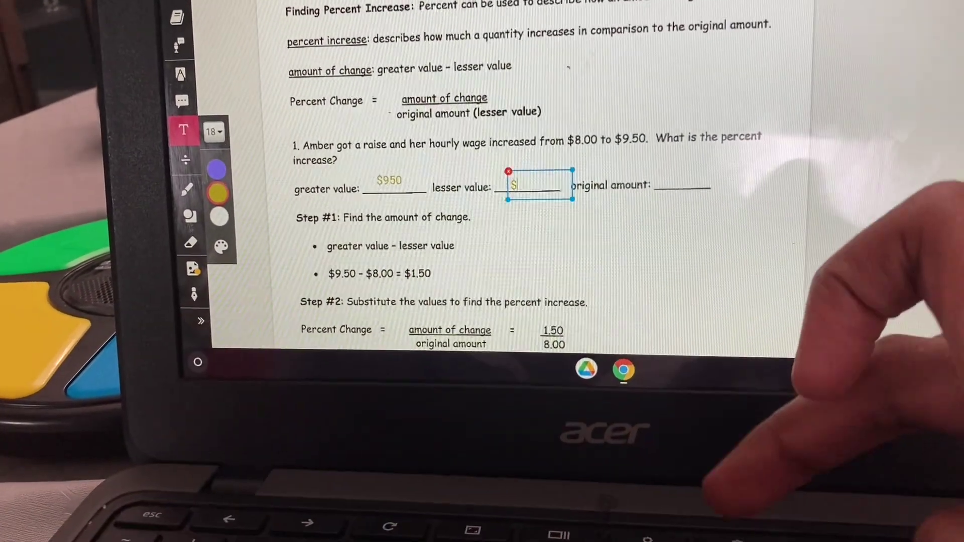
text(8)
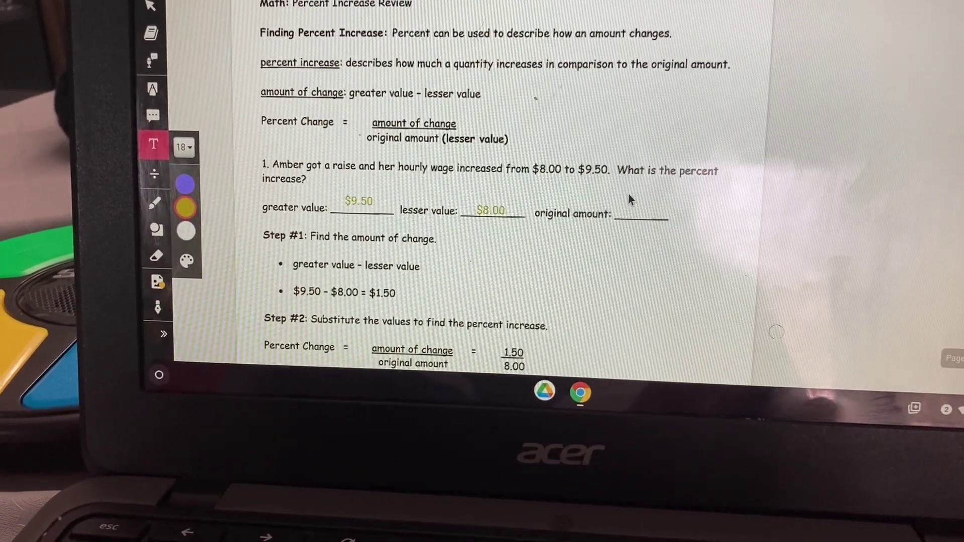
Type $8.00 into problem 1's original amount blank
click(627, 193)
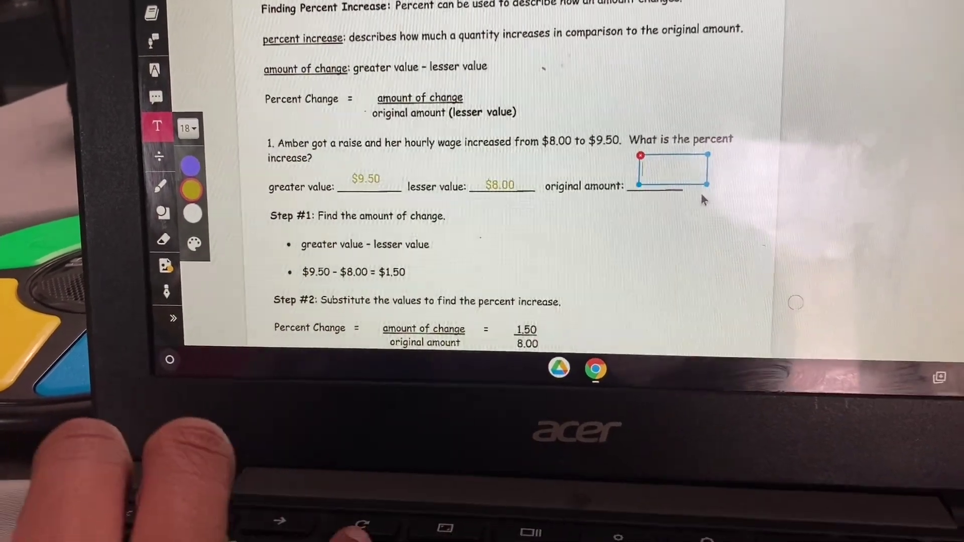
text($)
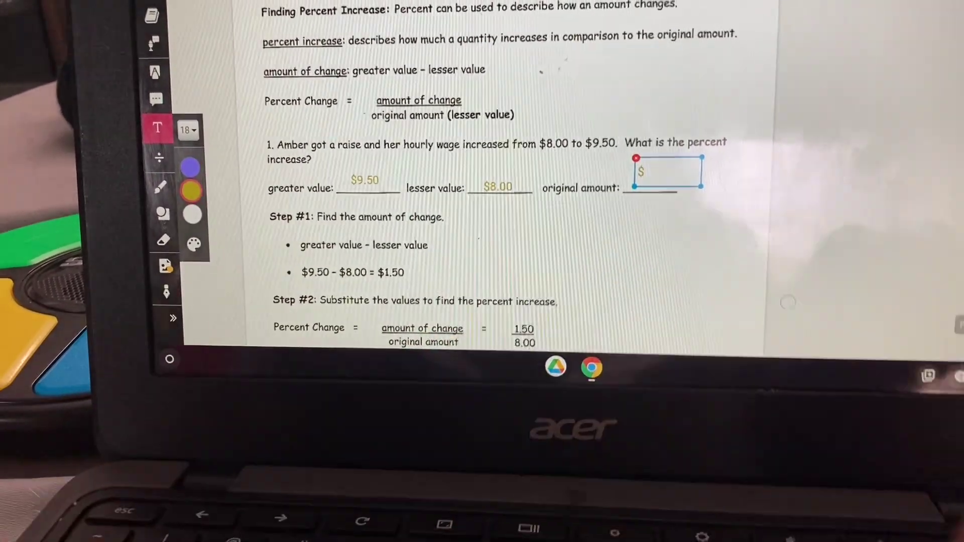
text(8)
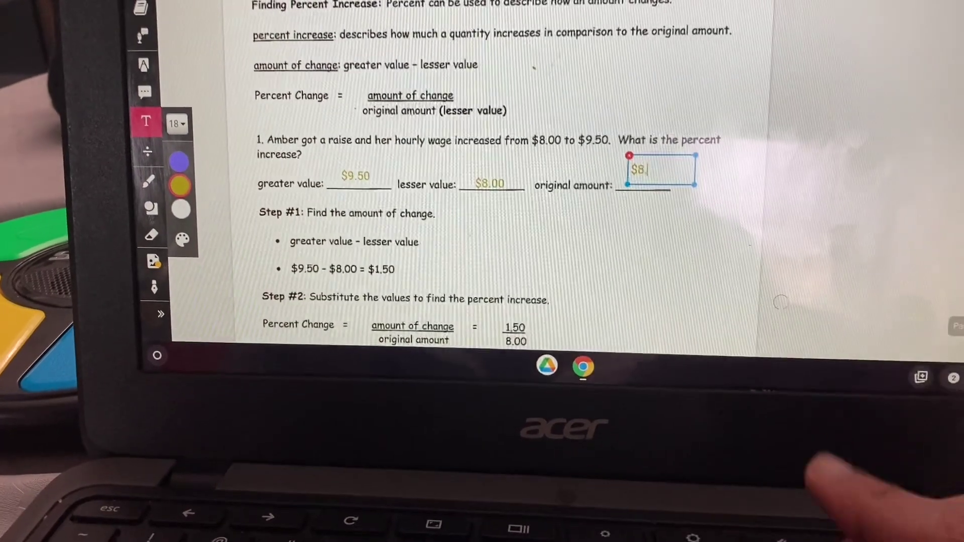
text(.00)
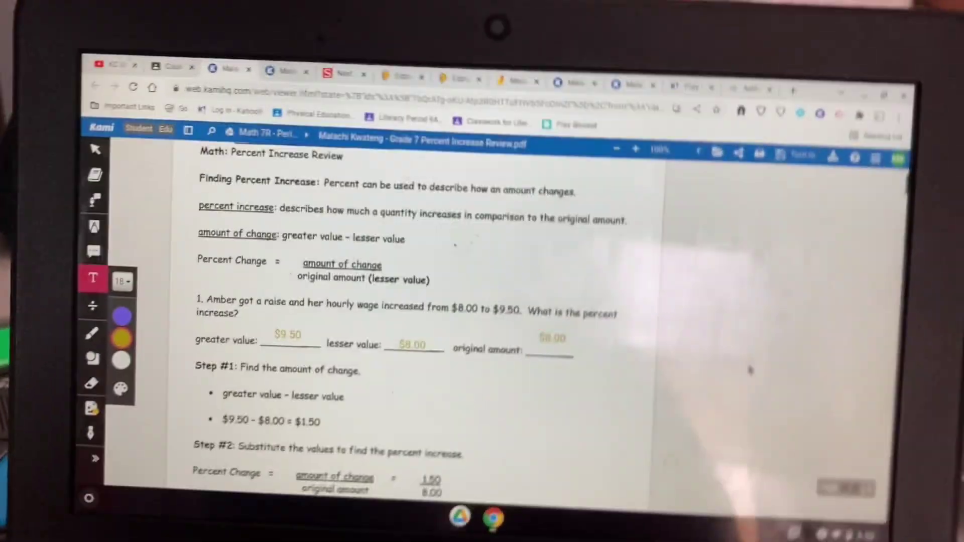
scroll(749, 369, down, 3)
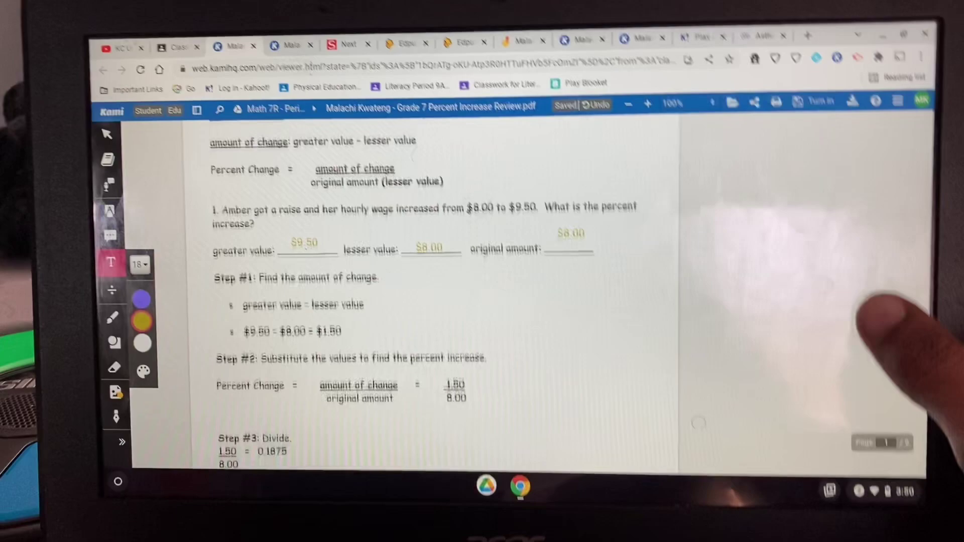
scroll(430, 301, down, 2)
scroll(429, 301, down, 2)
scroll(429, 302, down, 2)
scroll(430, 302, down, 2)
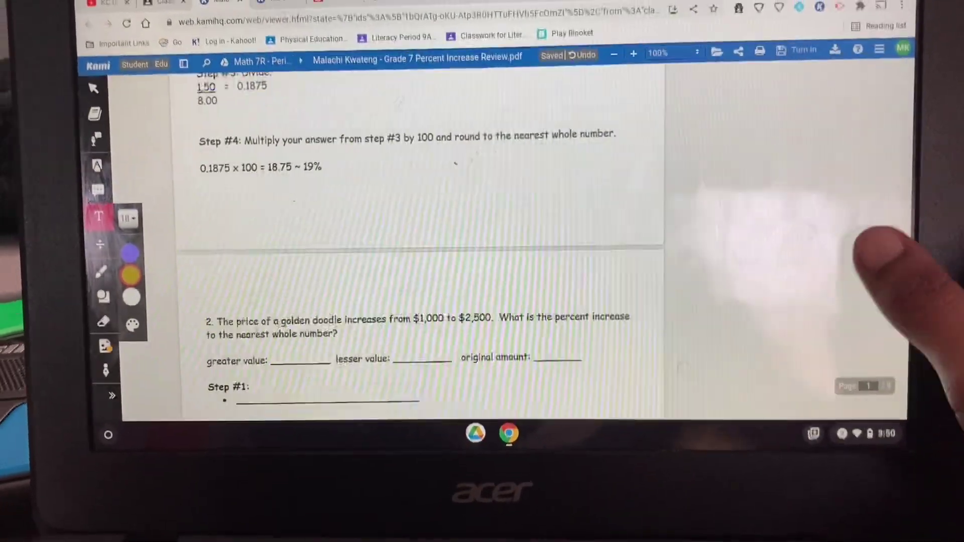
scroll(455, 163, down, 2)
scroll(456, 162, down, 2)
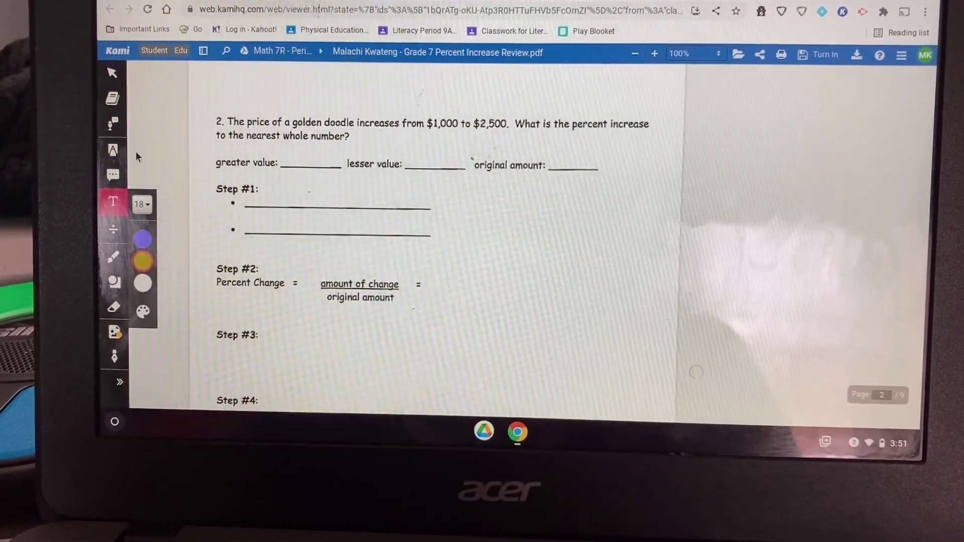
Highlight $1,000 in problem 2 with the Markup highlighter, then undo that highlight
click(113, 150)
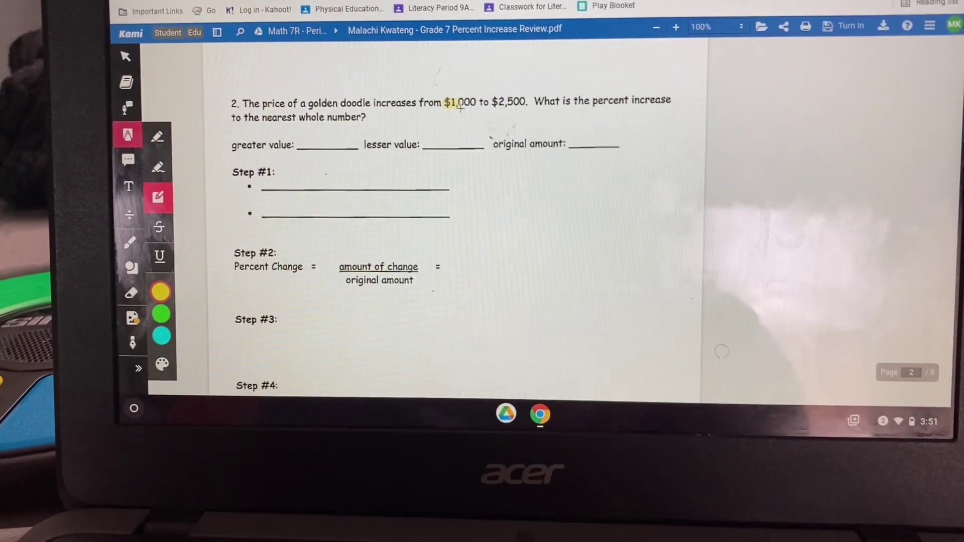
drag(459, 107, 471, 106)
key(ctrl+z)
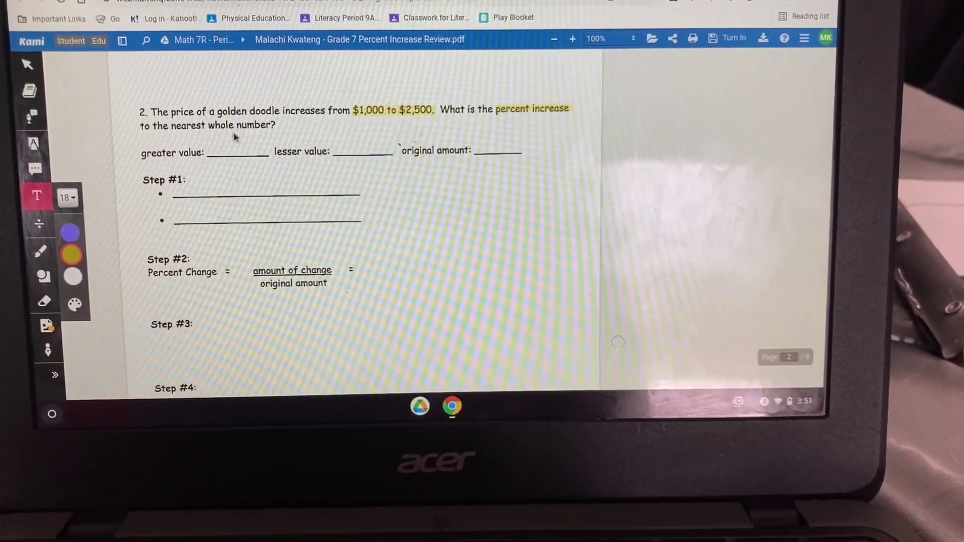
Type $2500 into problem 2's greater value blank and discard a stray lesser value box
click(222, 149)
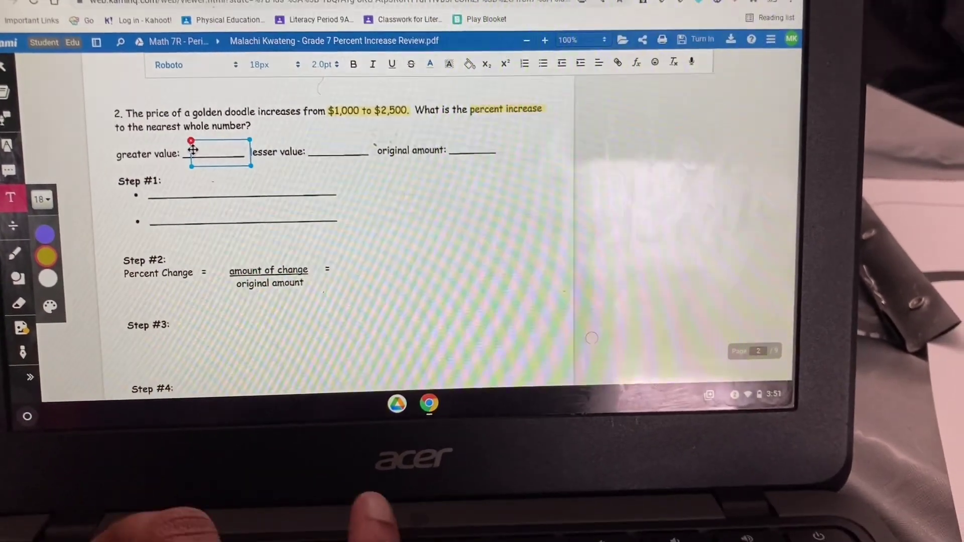
text($)
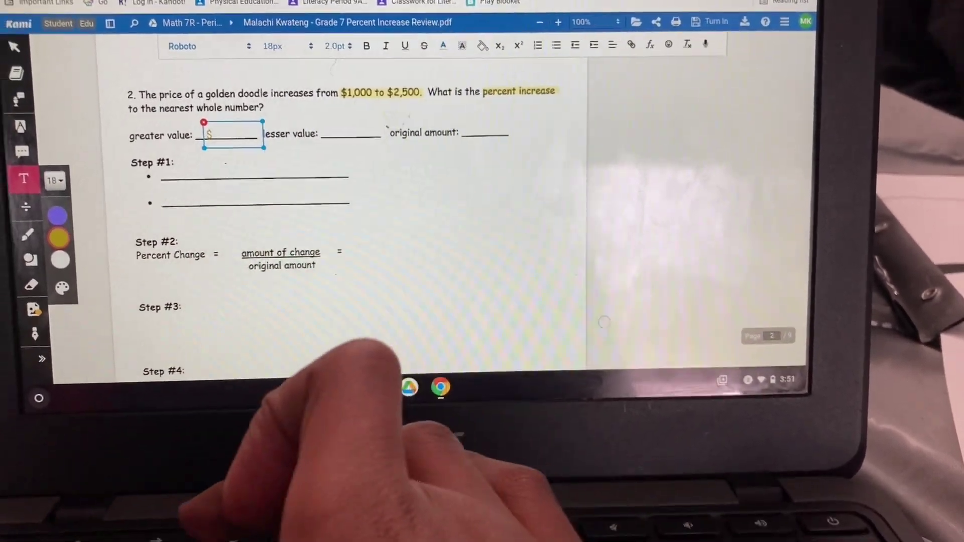
text(2500)
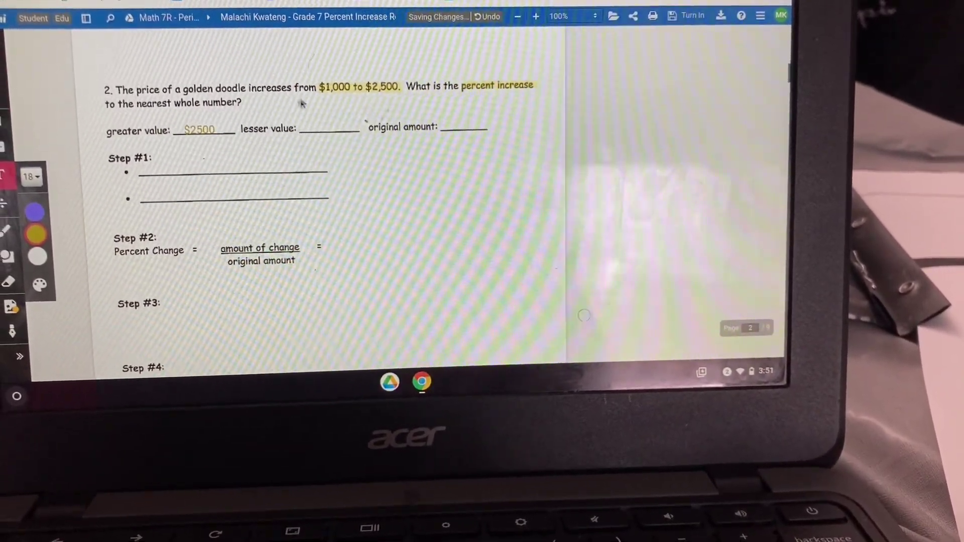
click(315, 113)
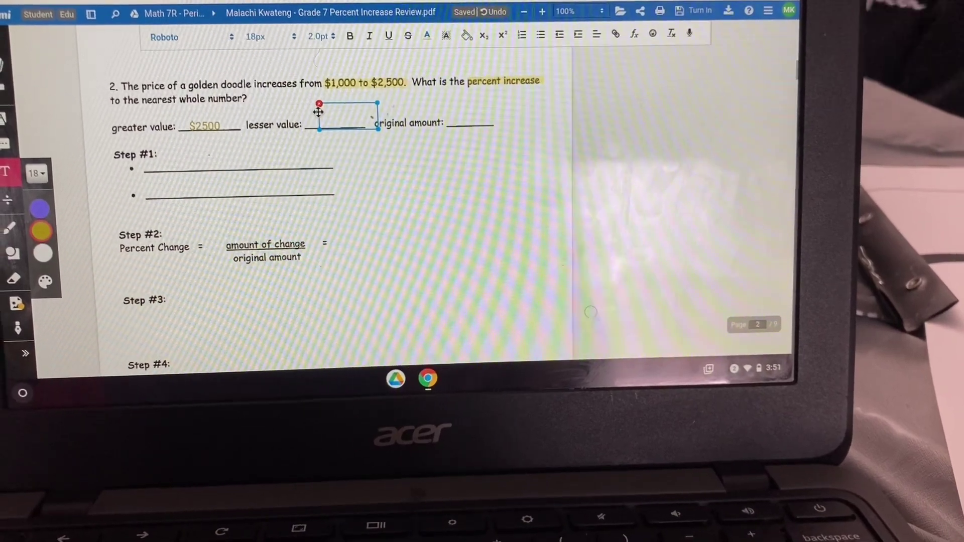
click(460, 145)
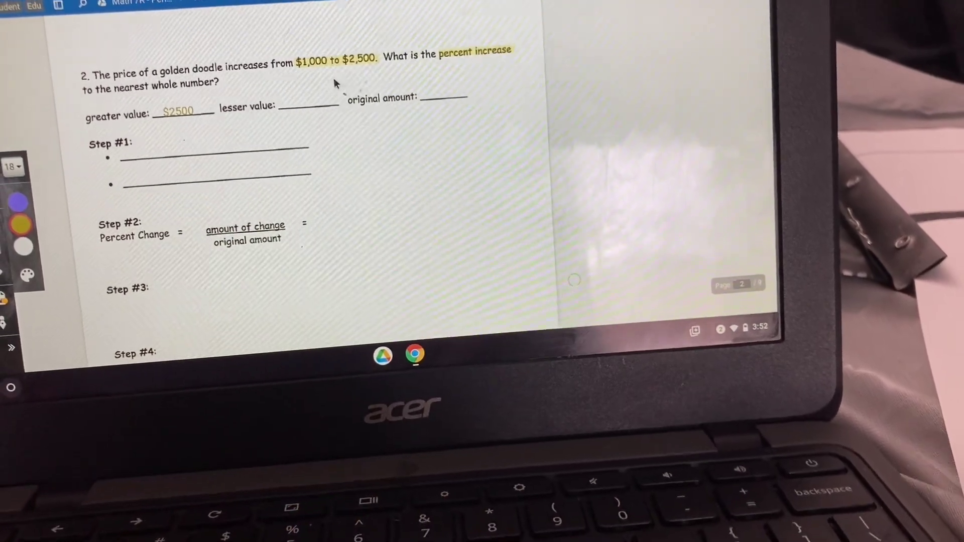
Enter $1000 in problem 2's lesser value and original amount blanks
click(290, 93)
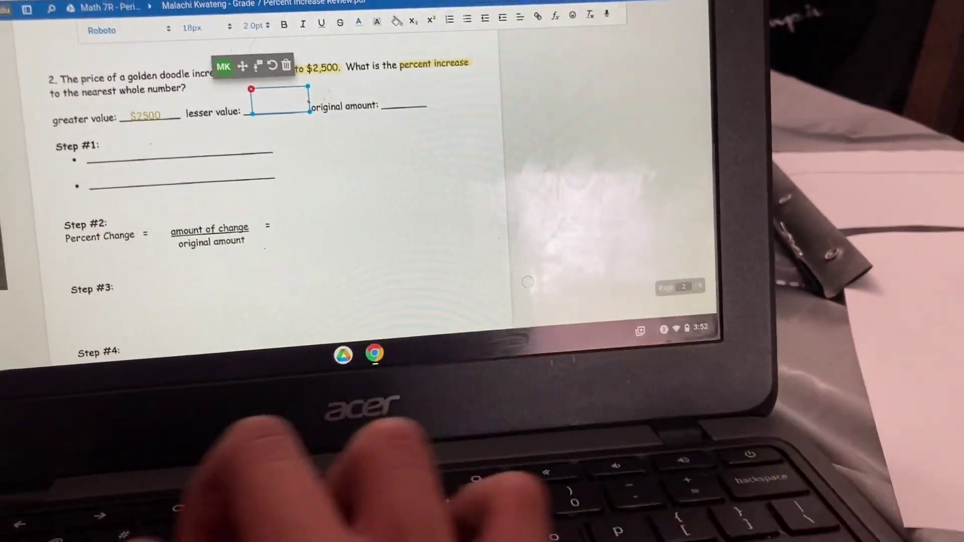
text($1-00)
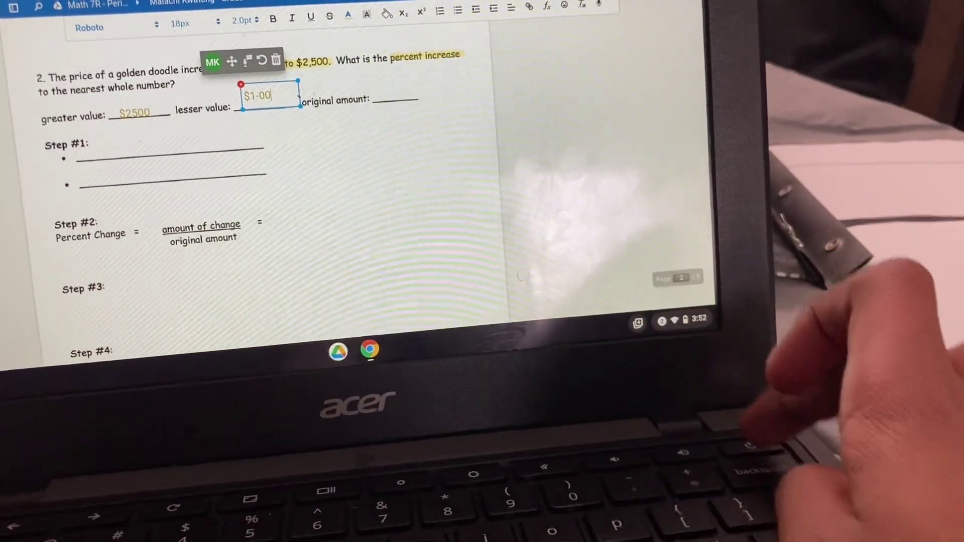
key(BackSpace)
key(BackSpace)
text(0)
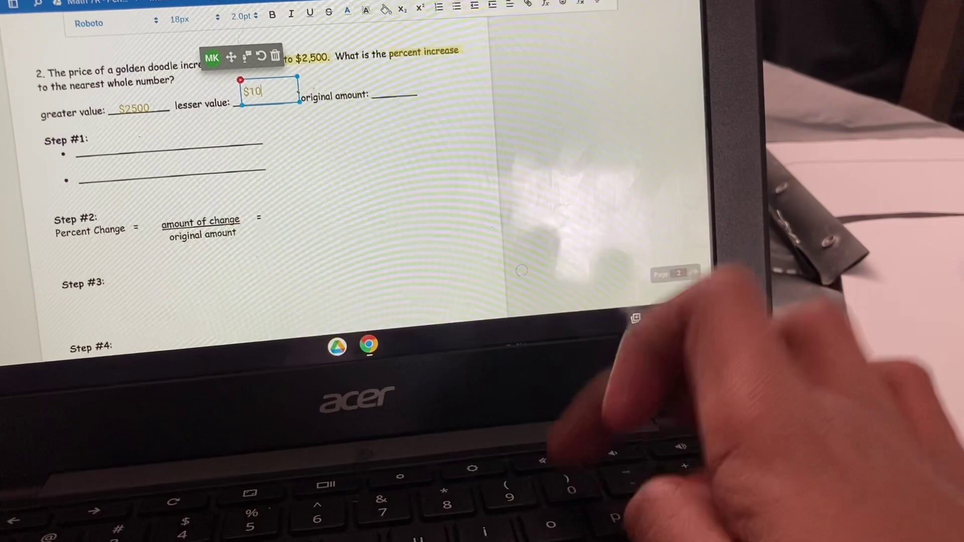
text(00)
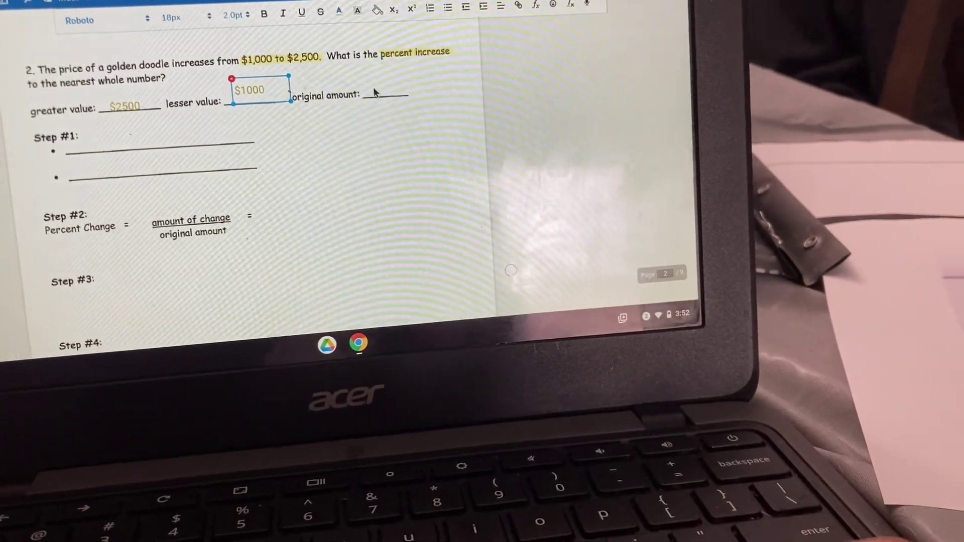
click(370, 79)
click(369, 78)
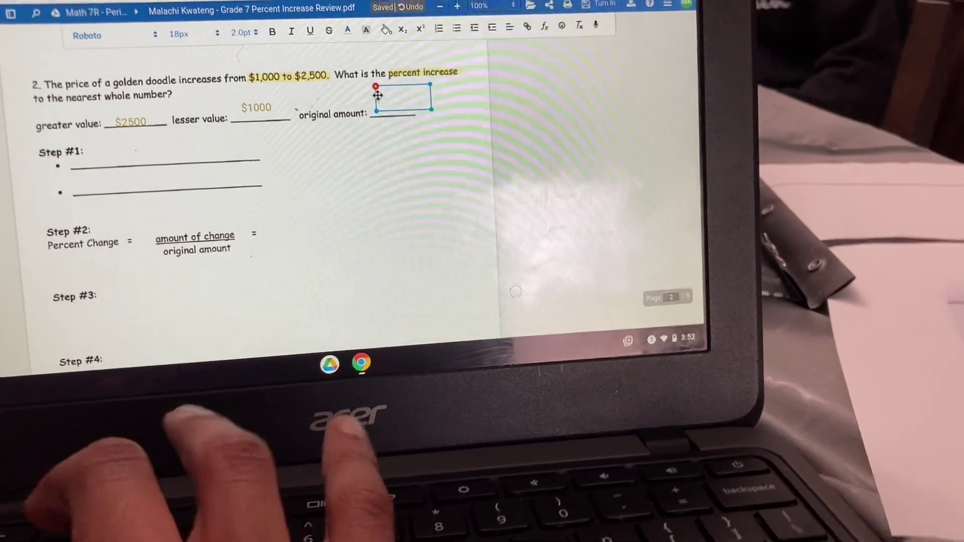
text($1000)
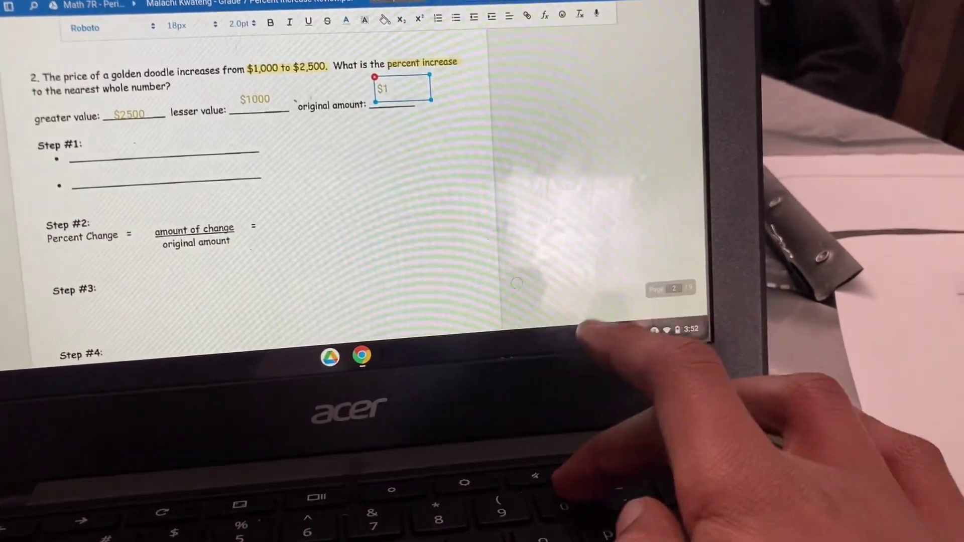
click(675, 90)
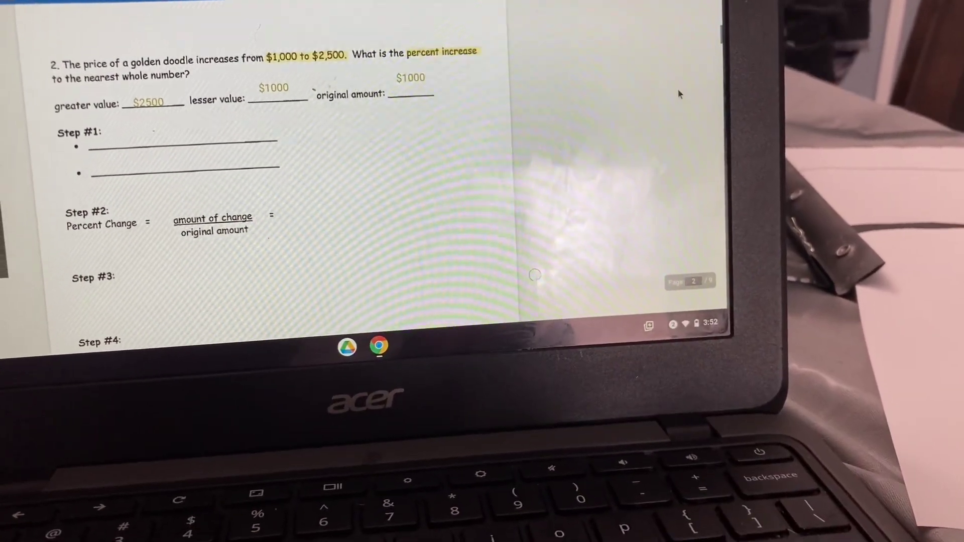